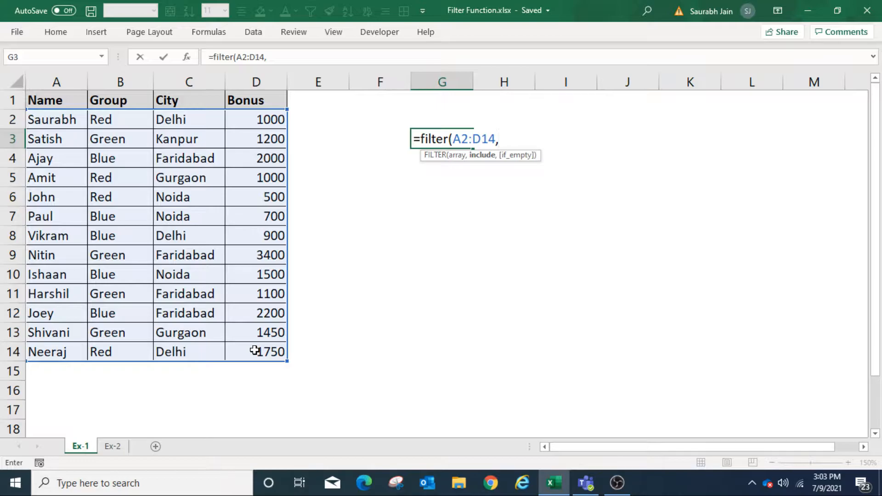
Complete the started FILTER formula in G3 with the condition C2:C14="Delhi"
left_click_drag(177, 120, 190, 350)
type("=\"Del")
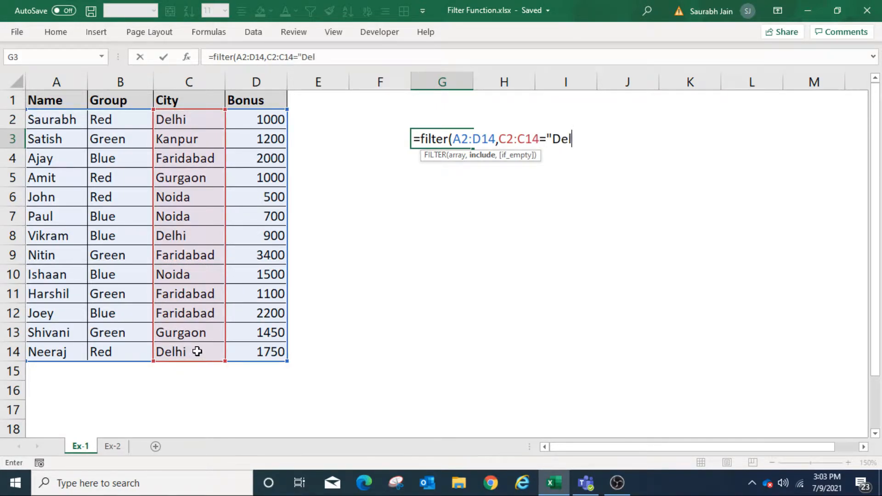
type("hi\")")
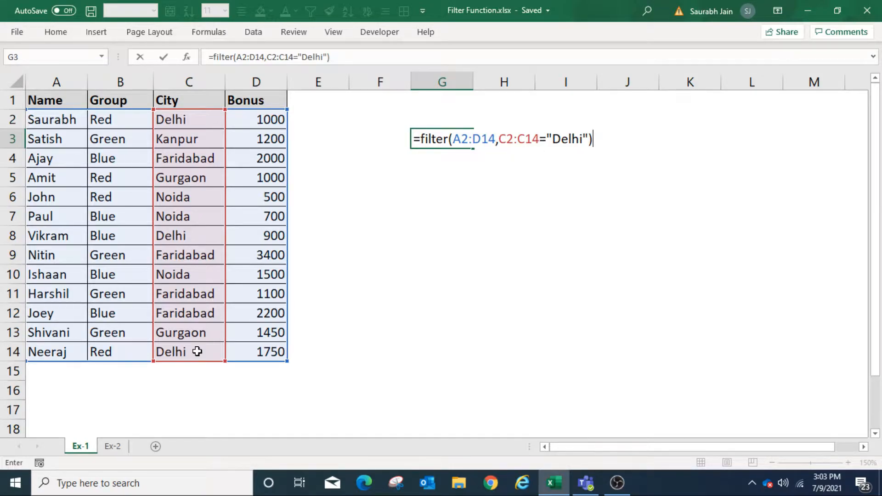
key("Return")
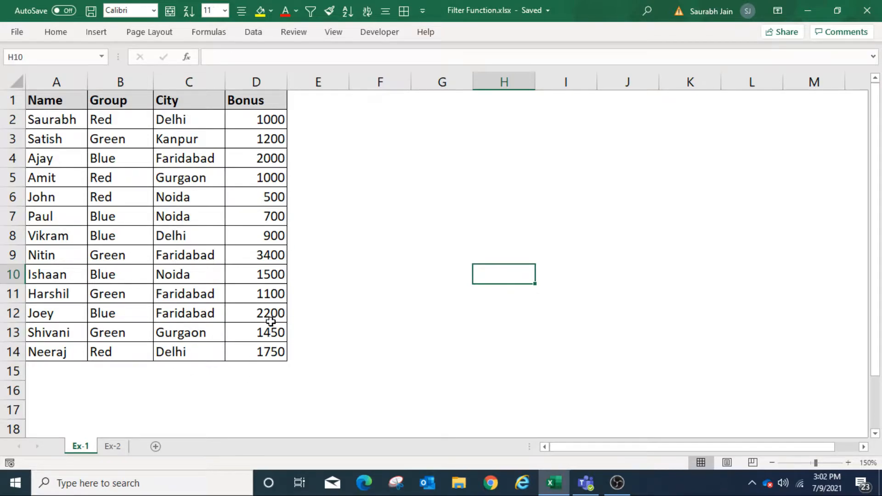
Enter =FILTER(A2:D14,C2:C14="Delhi") in G3 to extract the full rows whose city is Delhi
left_click(441, 144)
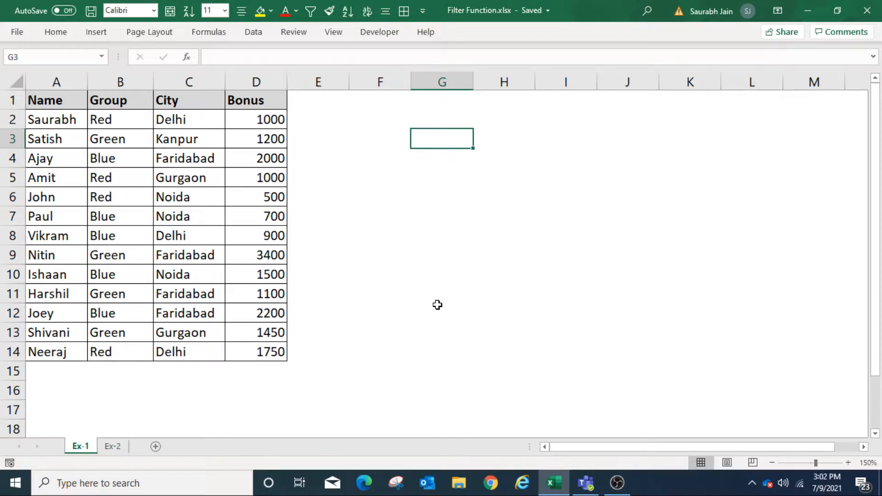
type("=filter")
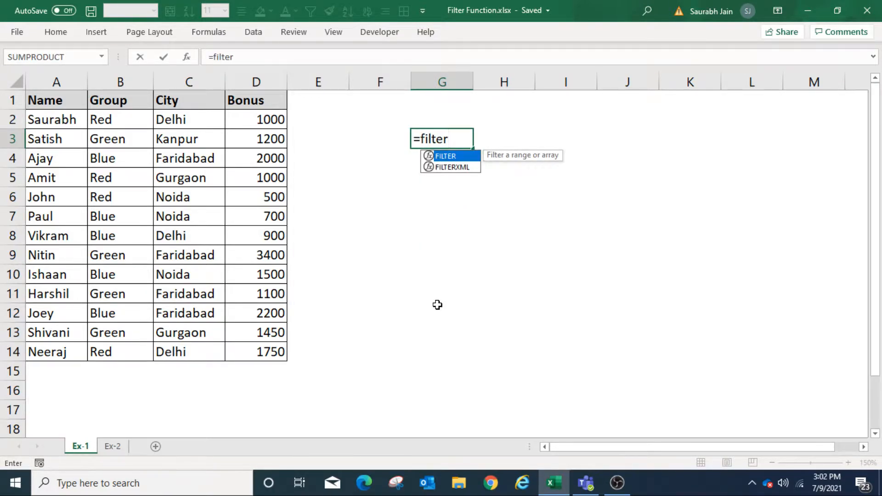
type("(")
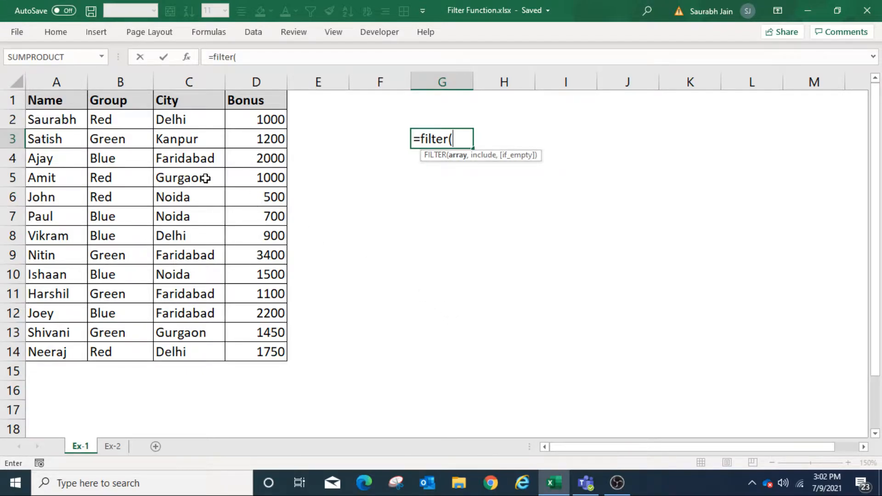
left_click_drag(53, 124, 254, 351)
type(",")
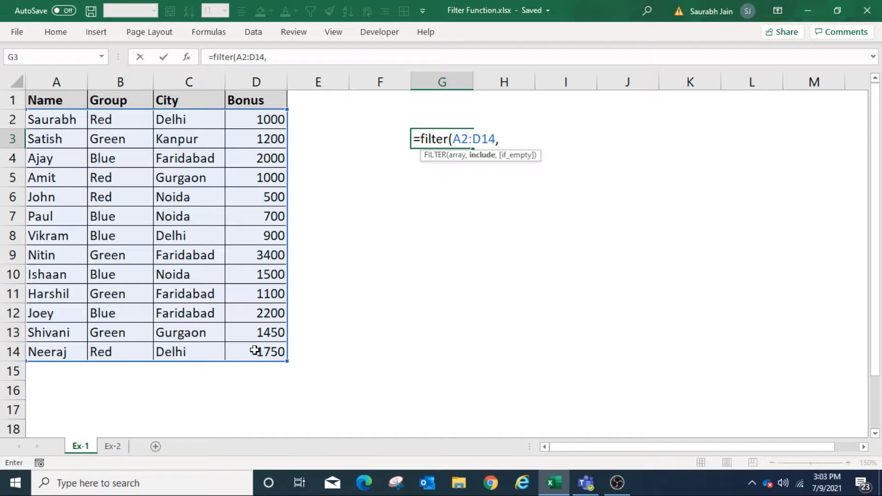
left_click_drag(172, 121, 197, 352)
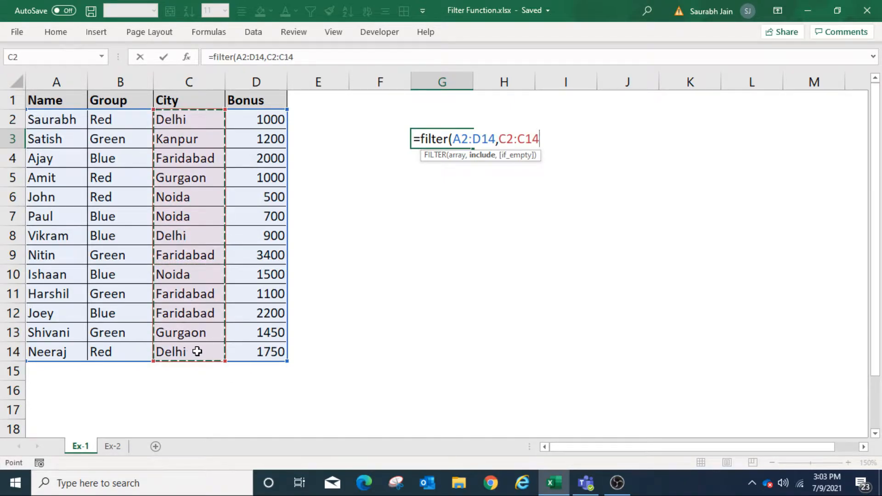
type("=\"D")
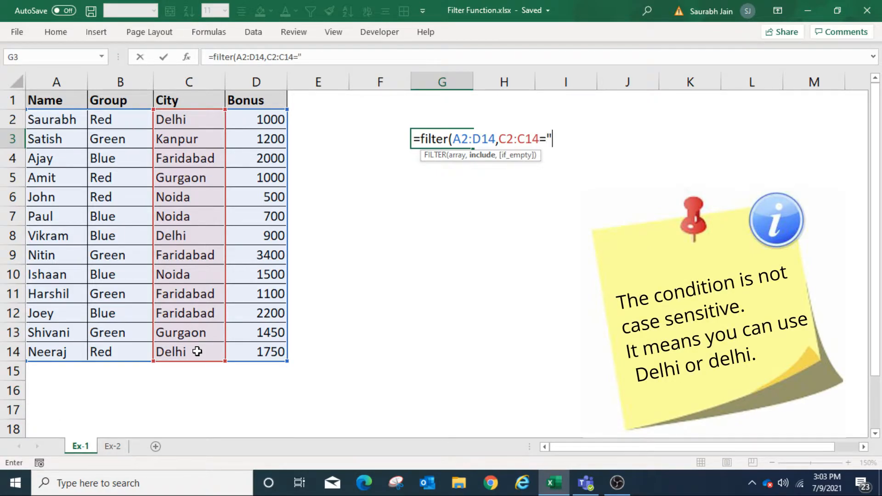
type("elhi\")")
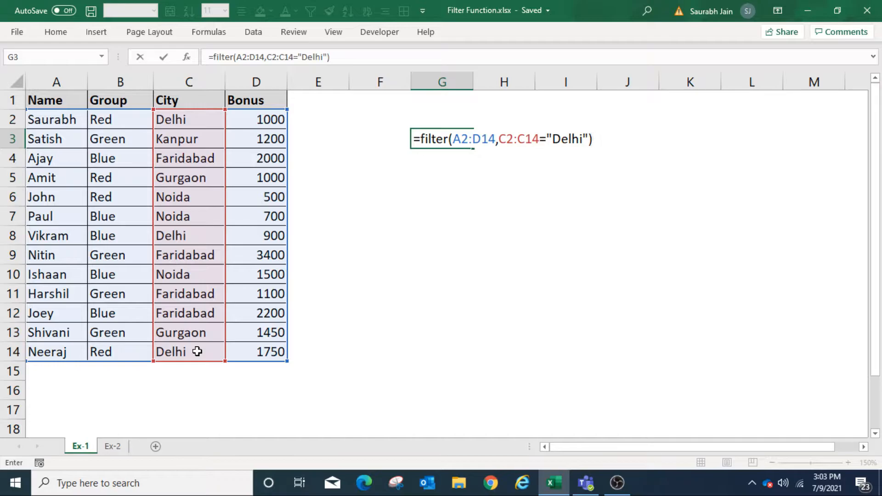
key("Return")
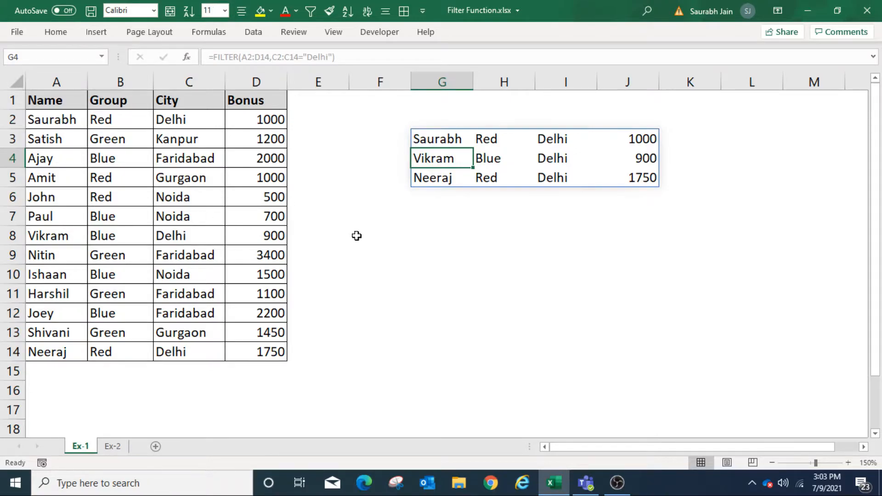
Enter =FILTER(A2:A14,D2:D14>1000) in G10 to list only the names with a bonus above 1000
left_click(447, 277)
type("=fi")
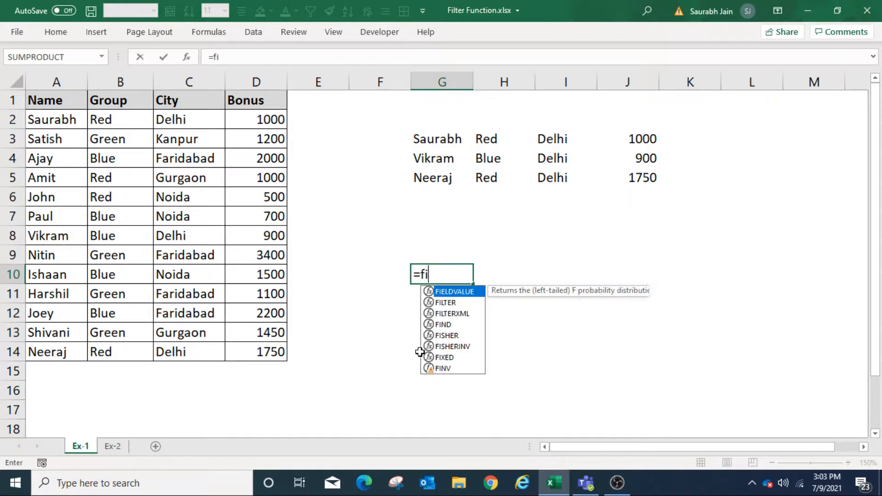
type("lter(")
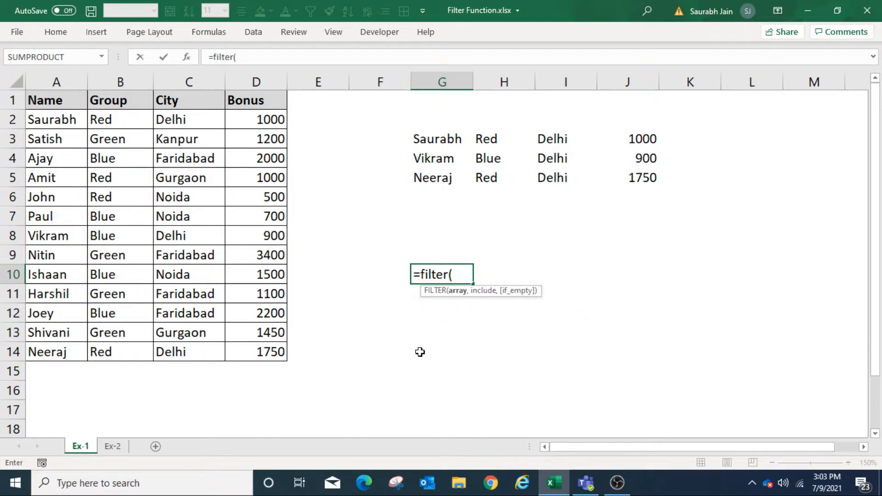
left_click_drag(64, 120, 61, 349)
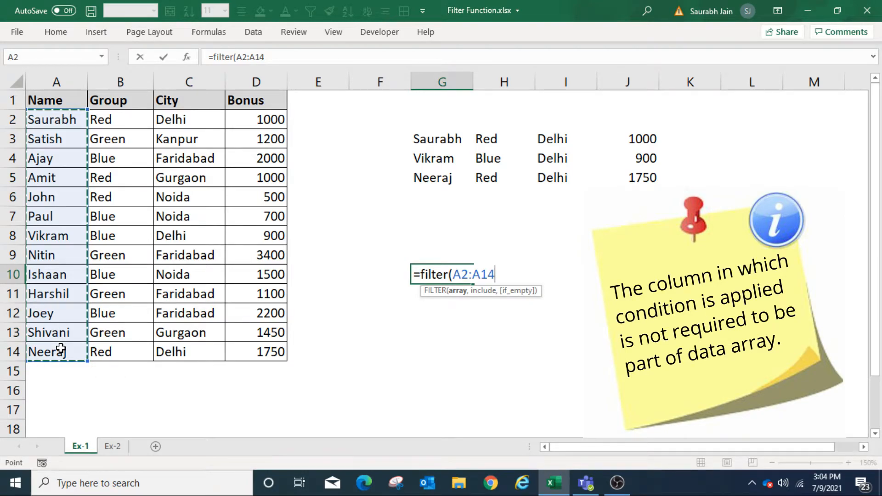
type(",")
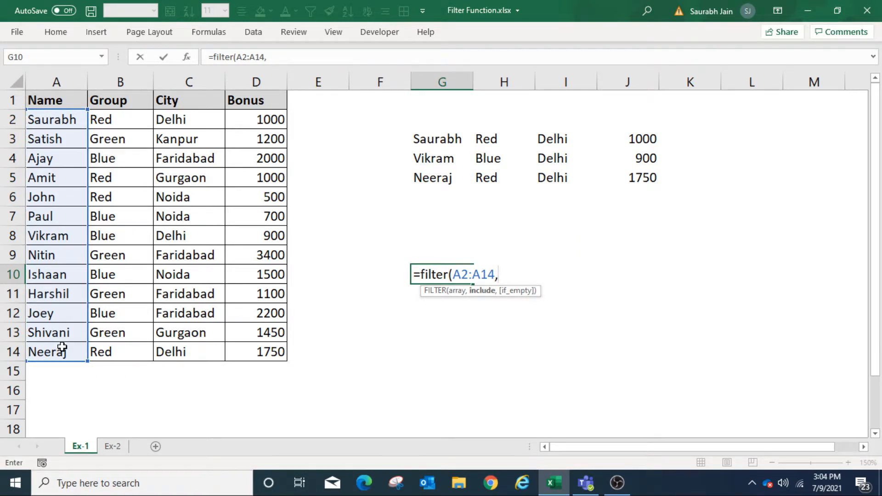
left_click_drag(244, 118, 251, 343)
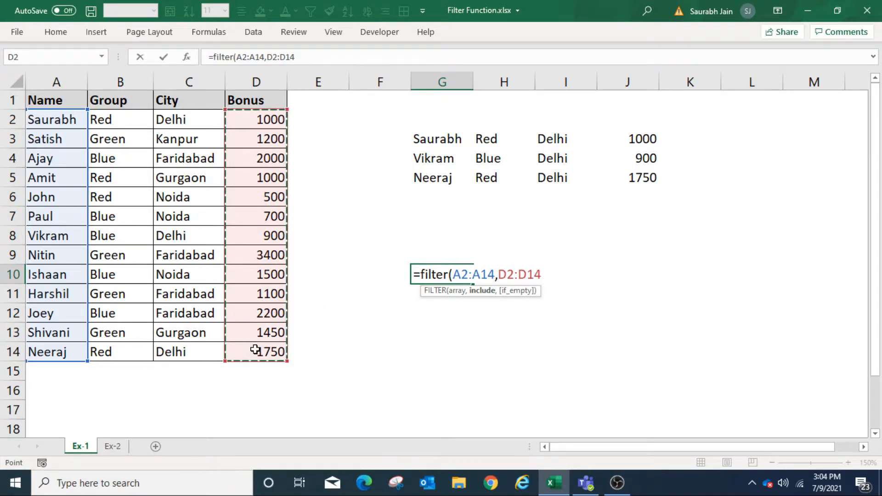
type(">100")
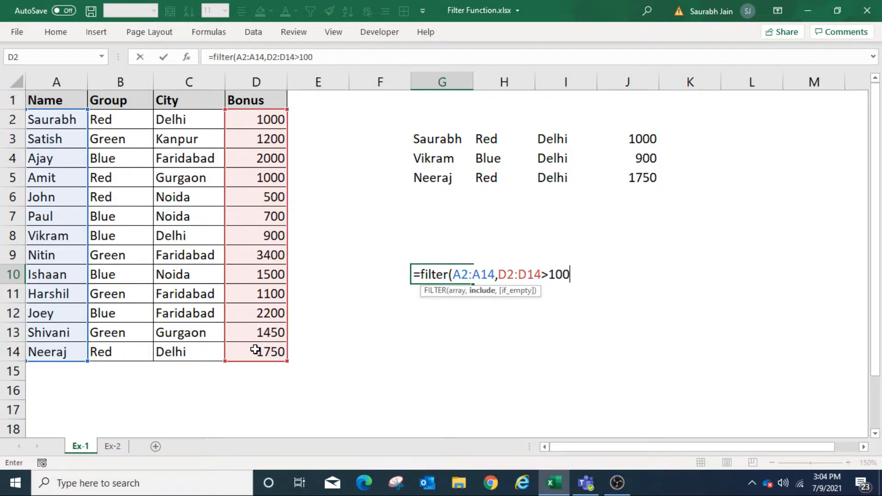
type("0)")
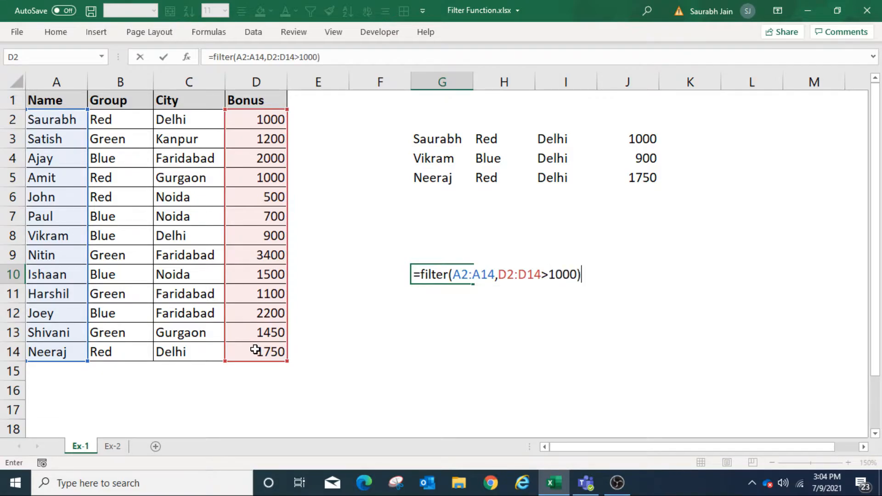
key("Return")
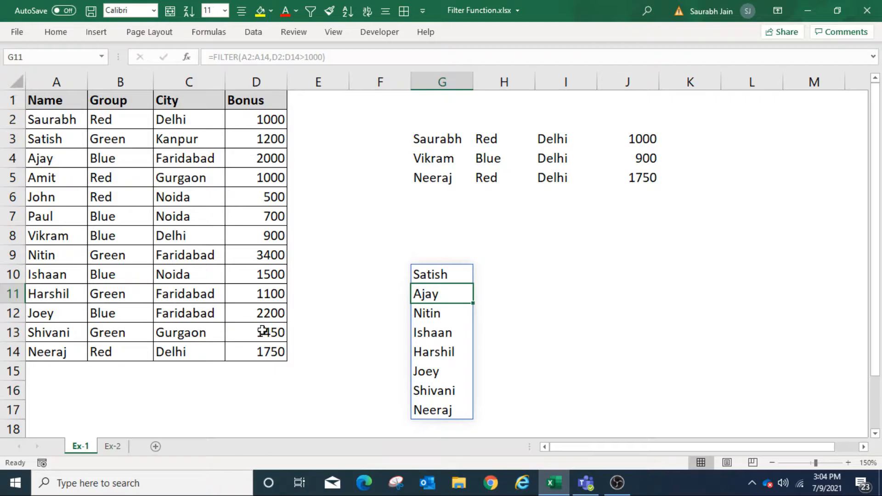
Change the bonus threshold in the G10 FILTER formula to 5000
left_click(445, 276)
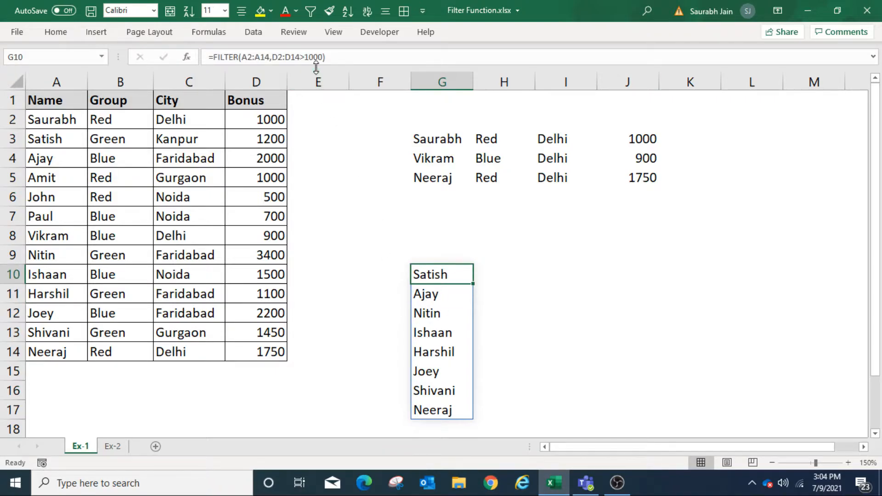
left_click(308, 57)
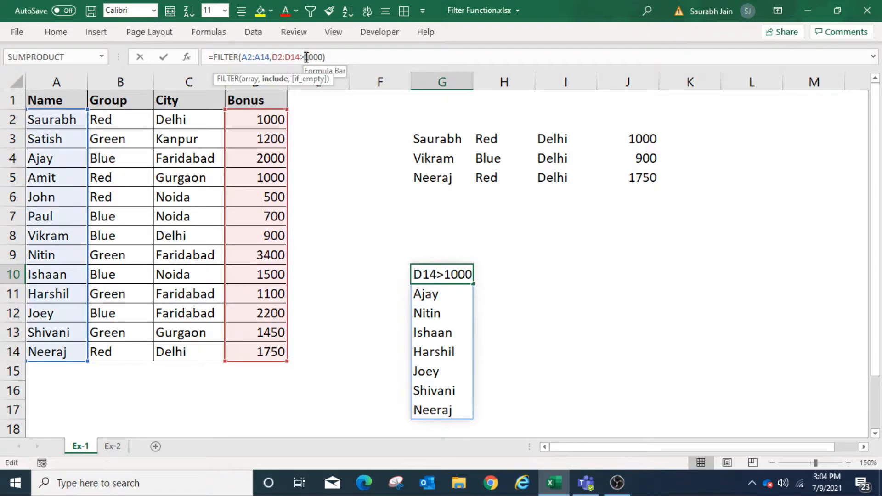
key("Delete")
type("5")
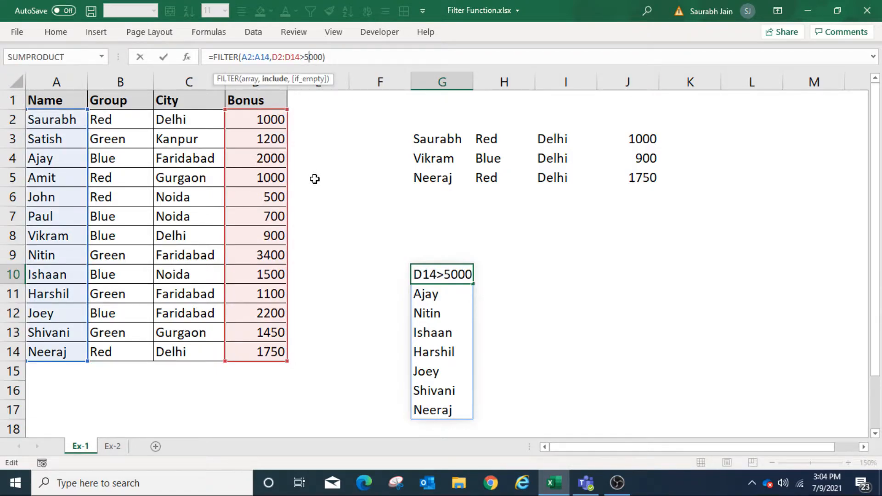
key("Return")
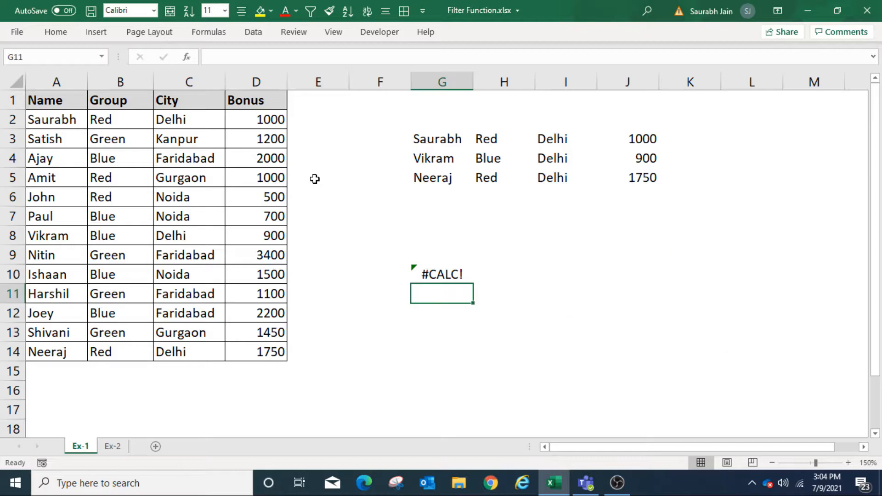
Add "No data found" as the if_empty argument of the FILTER formula in G10
key("Up")
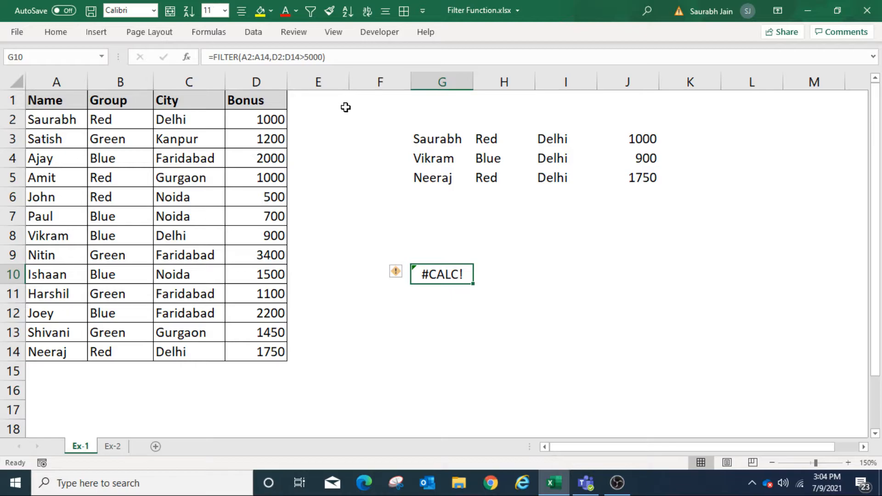
left_click(325, 57)
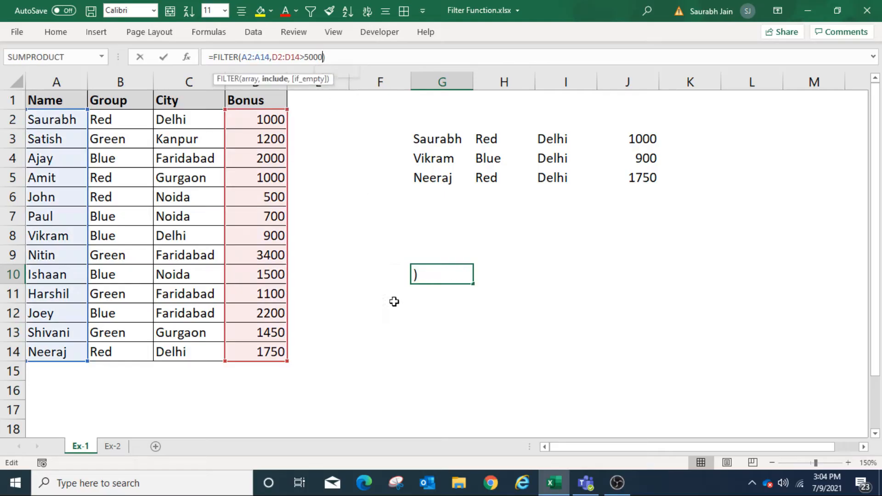
type(",")
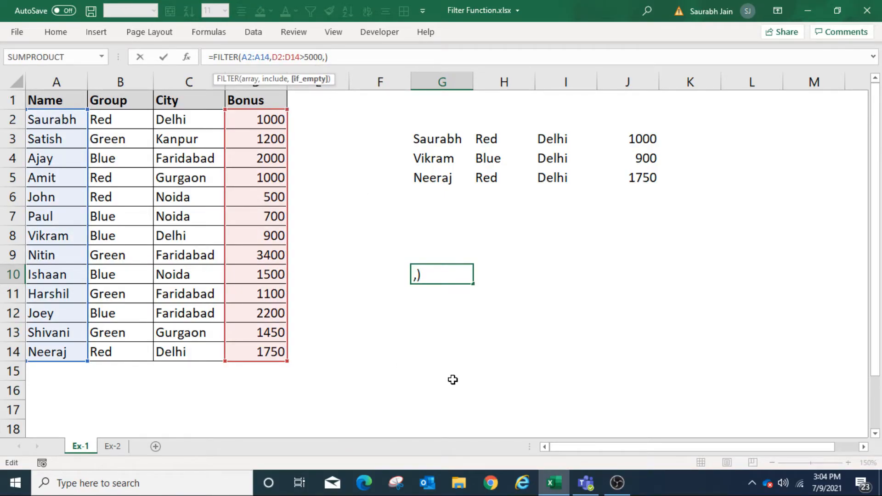
type("\"No data found\"")
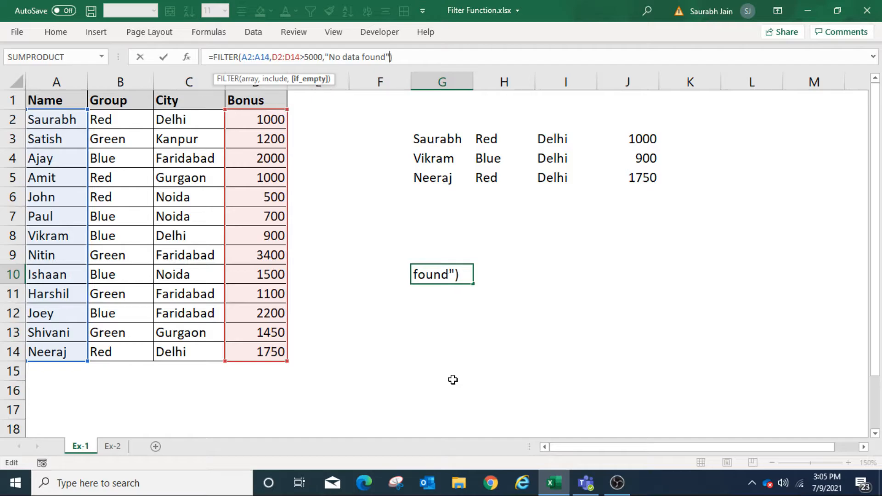
key("Return")
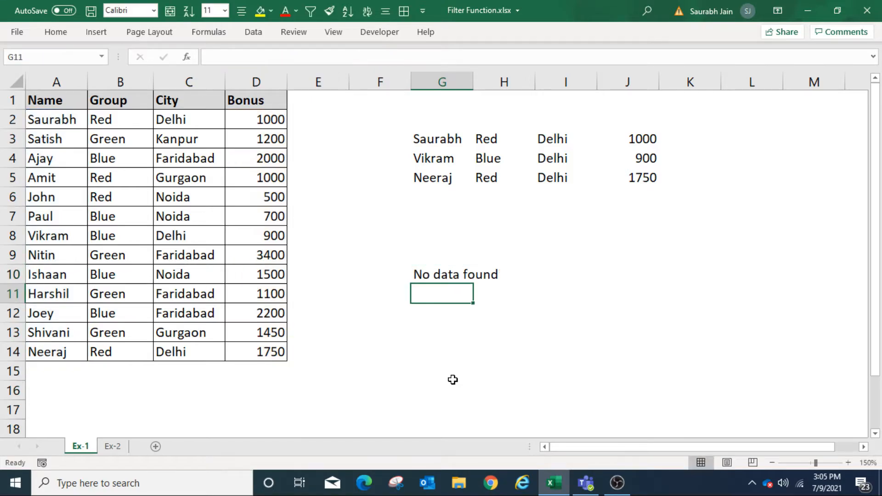
left_click(443, 276)
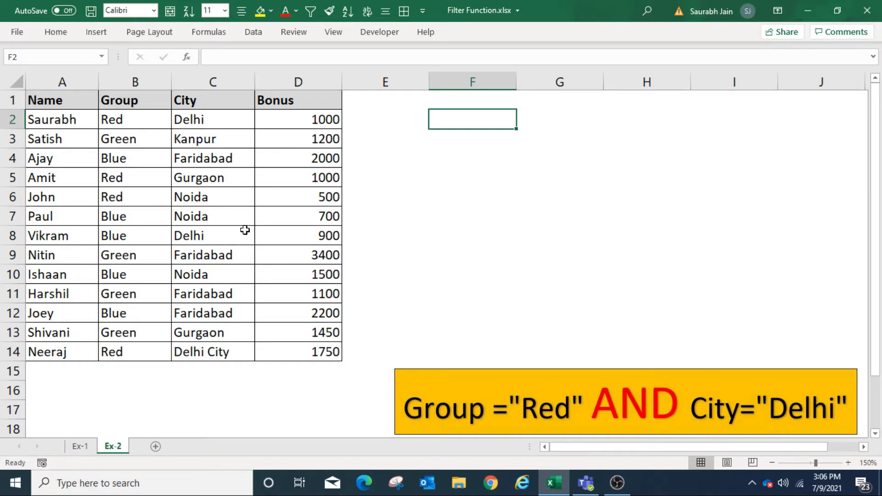
Begin a FILTER formula in F2 with array A2:D14 and the group condition B2:B14="Red"
type("=filter")
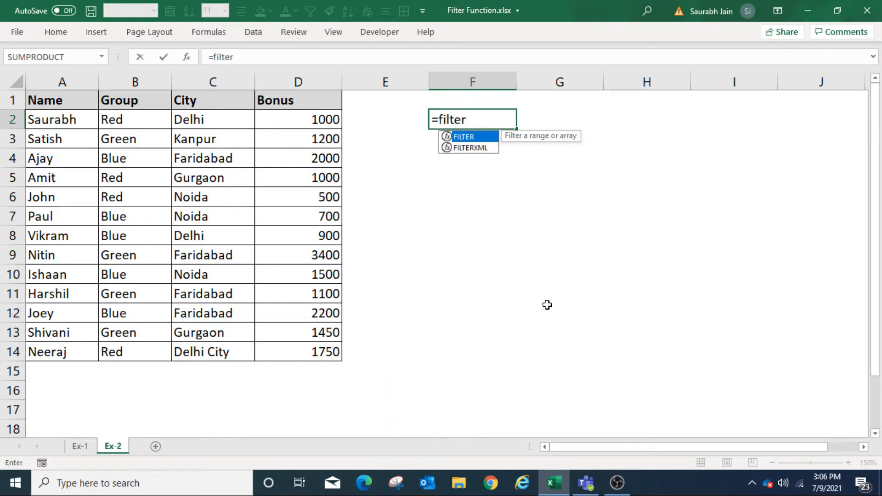
type("(")
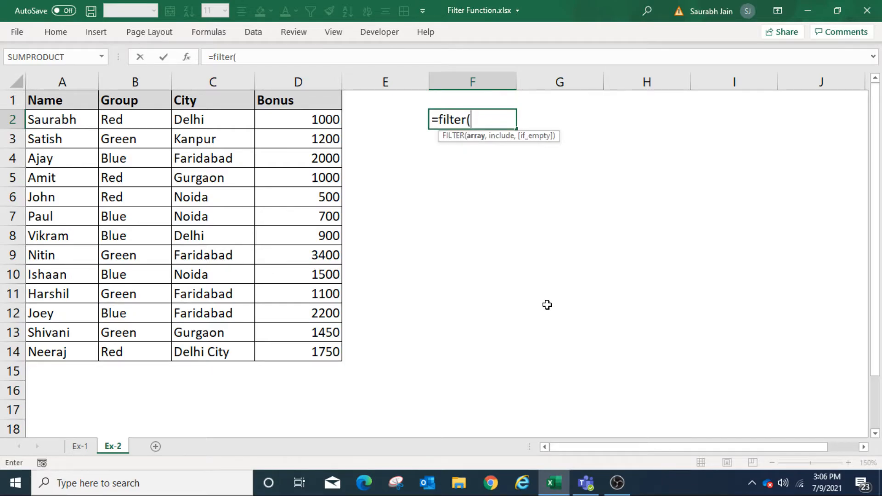
left_click_drag(43, 122, 282, 348)
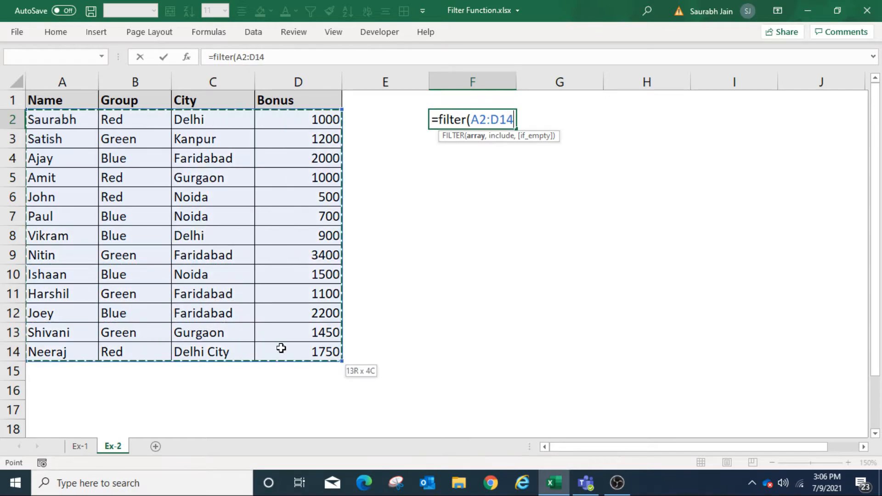
type(",")
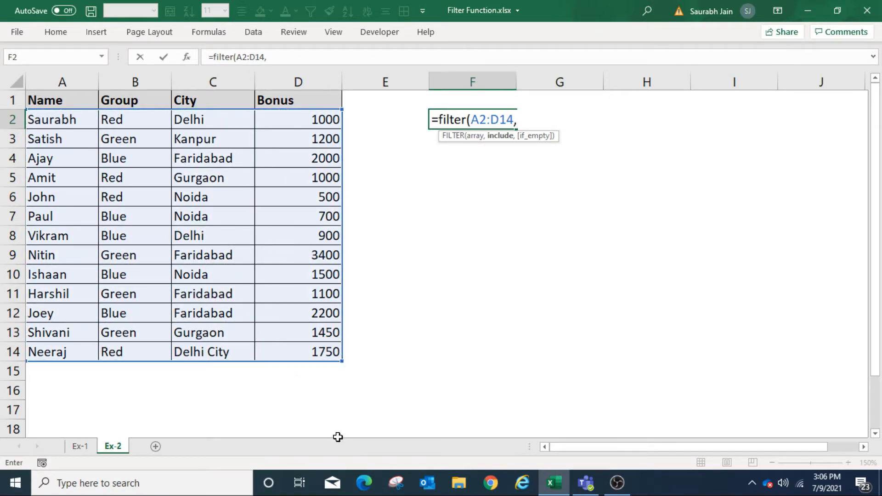
left_click_drag(127, 120, 138, 351)
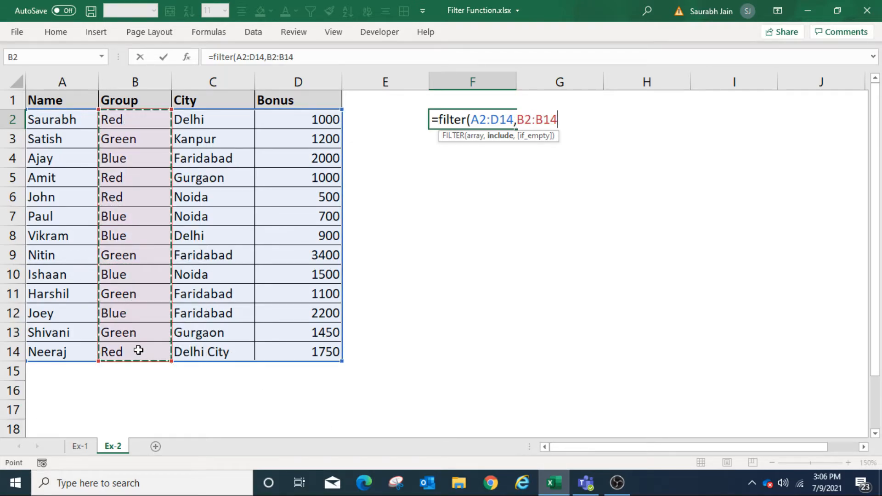
type("=")
type("\"R")
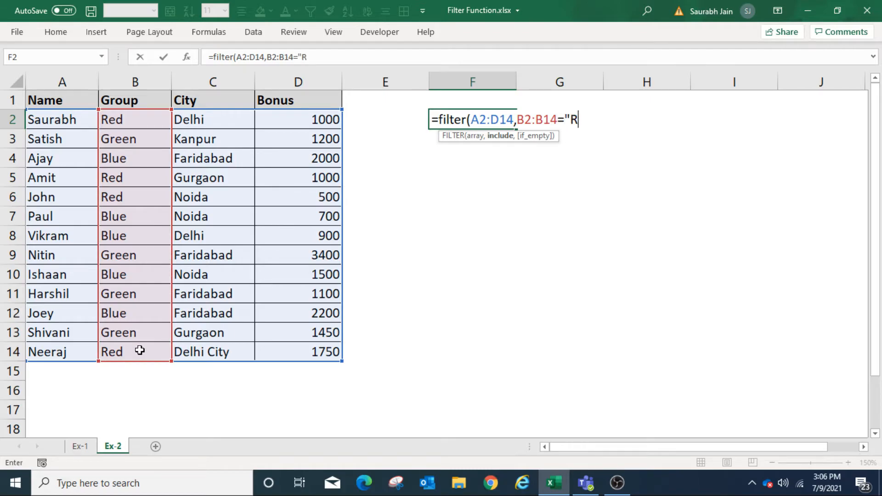
type("ed\"")
Complete the F2 formula with the bracketed AND condition (B2:B14="Red")*(C2:C14="Delhi")
left_click(516, 120)
type("(")
key("End")
type(")*")
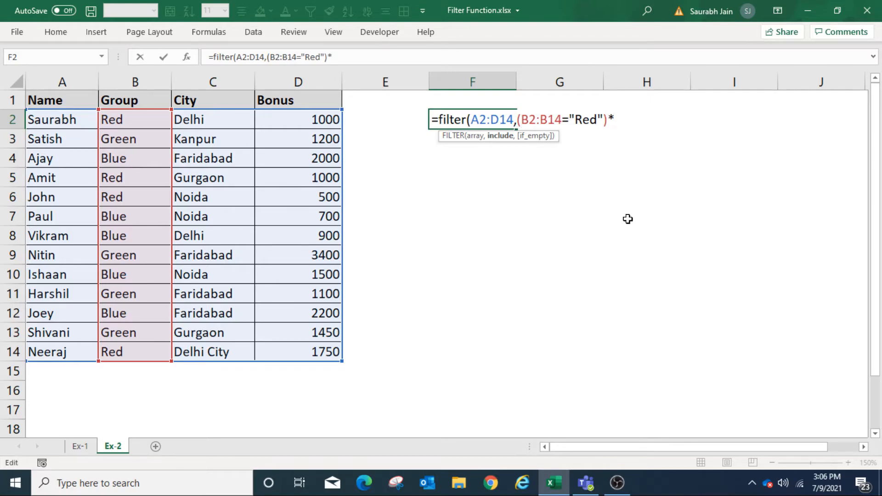
type("(")
left_click_drag(214, 120, 215, 351)
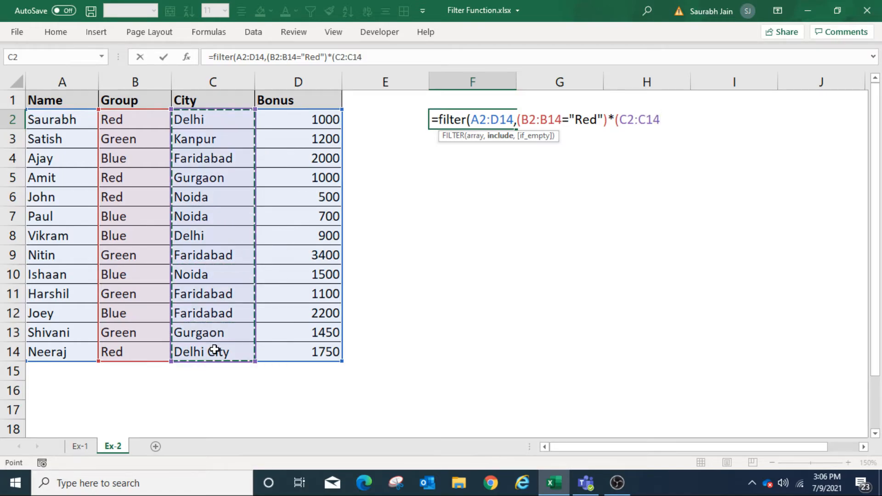
type("=\"Delhi")
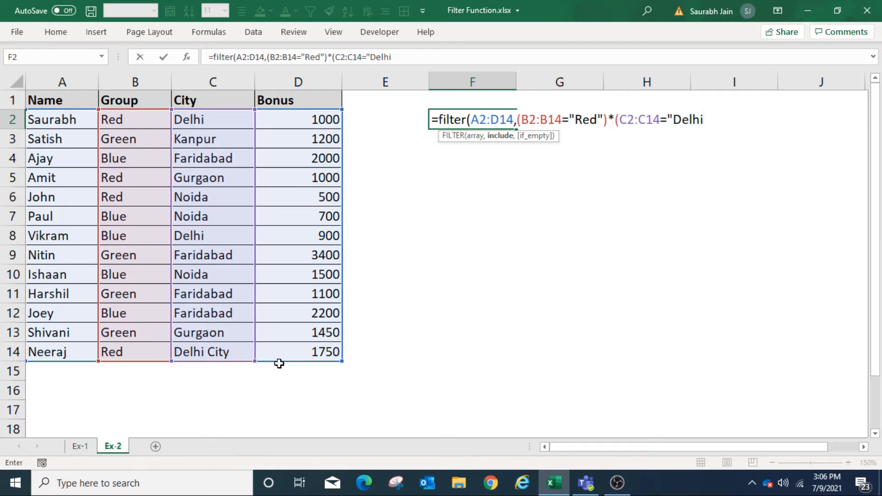
type("\"))")
key("Return")
key("Up")
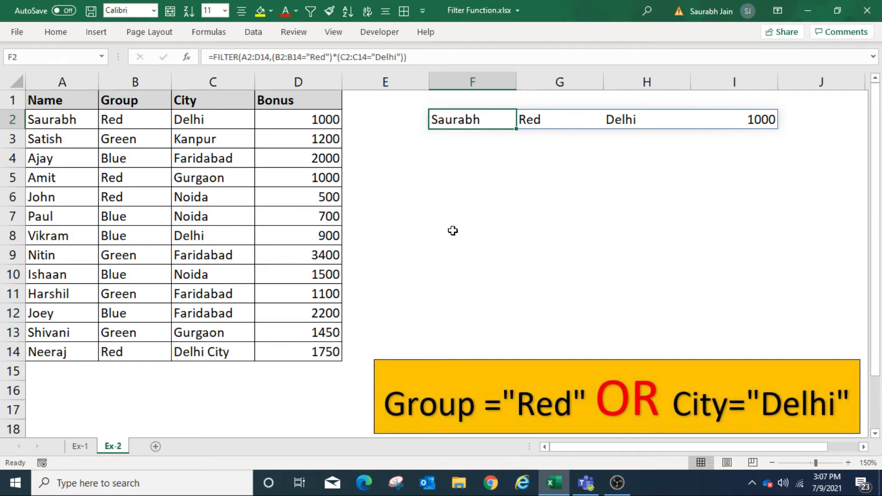
Write a second FILTER formula in F5 with array A2:D14 and the single condition B2:B14="Red", leaving it open for editing
left_click(448, 182)
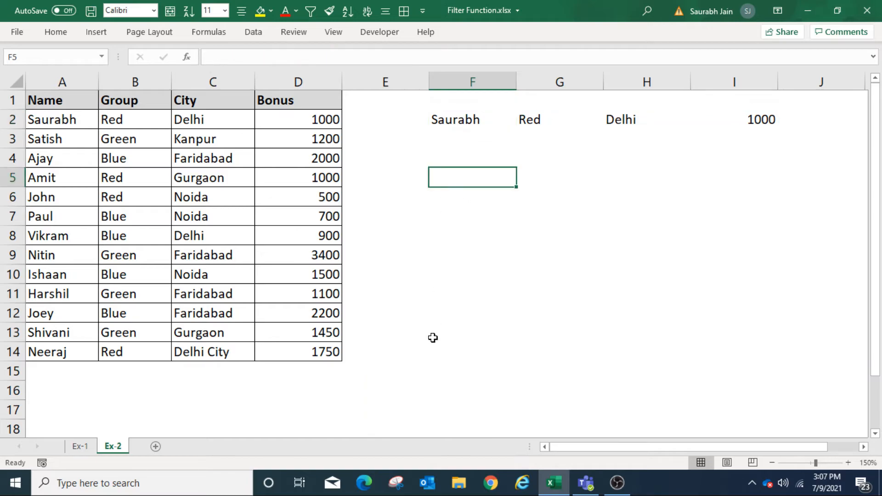
type("=")
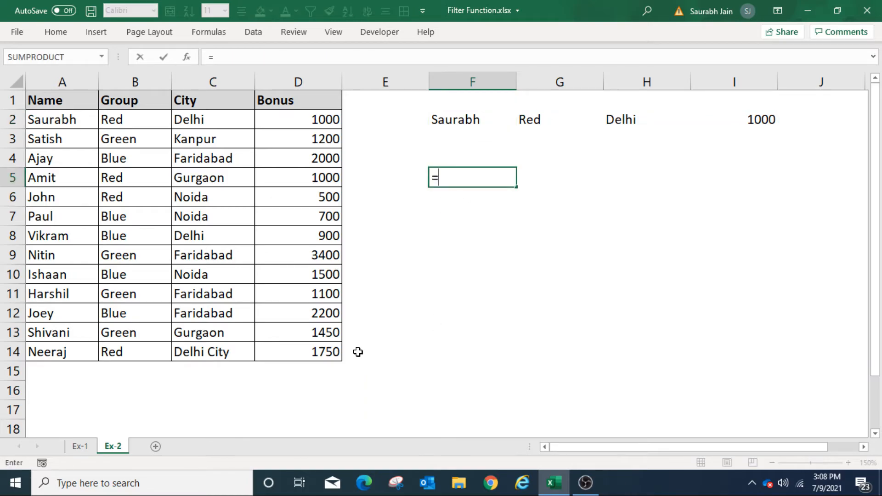
type("filter")
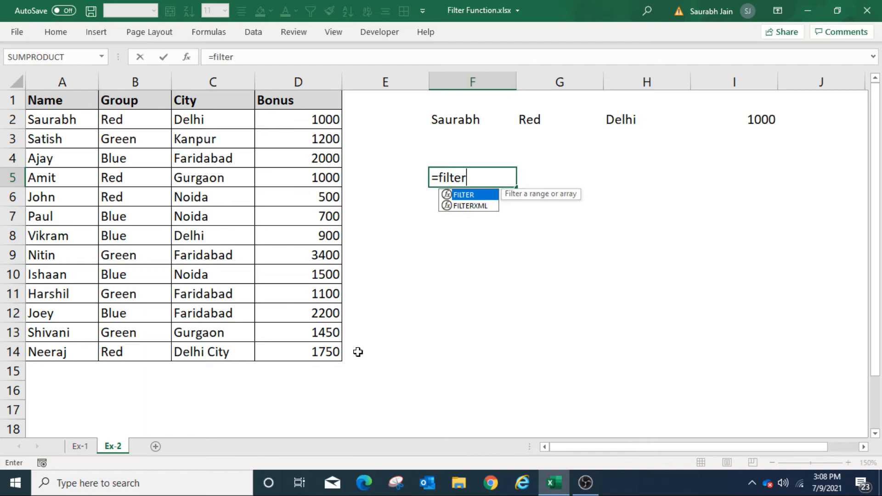
type("(")
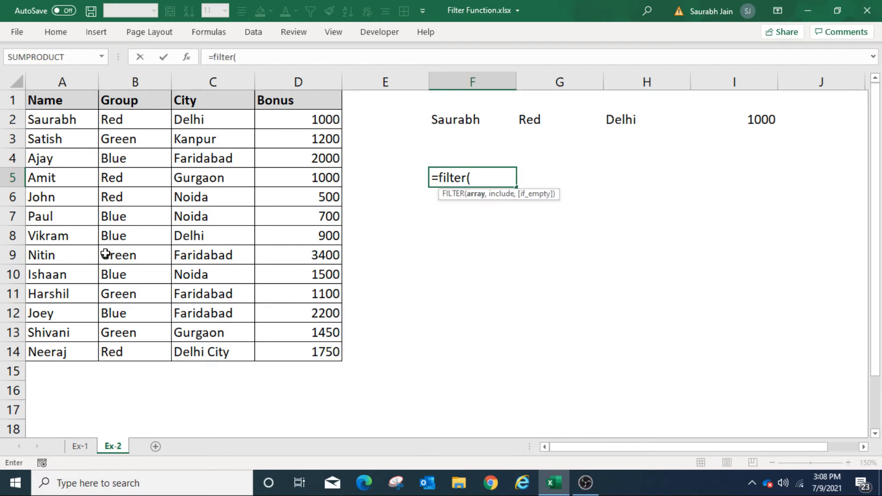
left_click_drag(50, 121, 303, 348)
type(",")
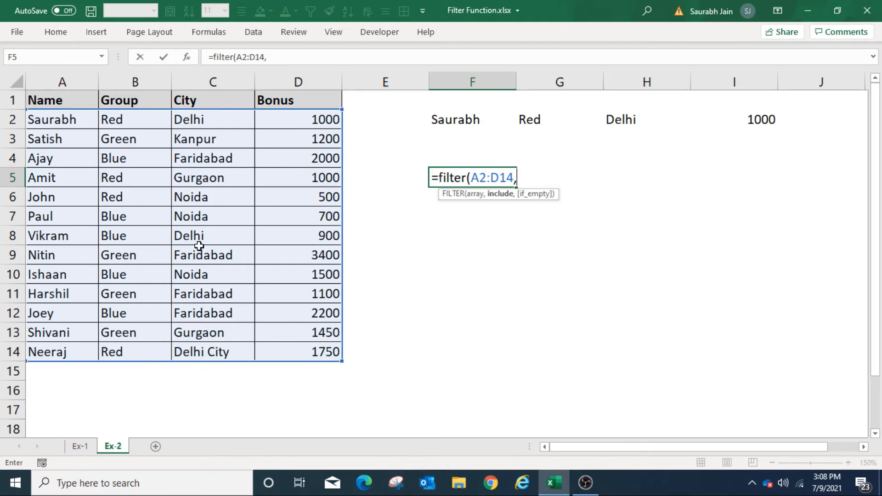
left_click_drag(131, 120, 130, 351)
type("=")
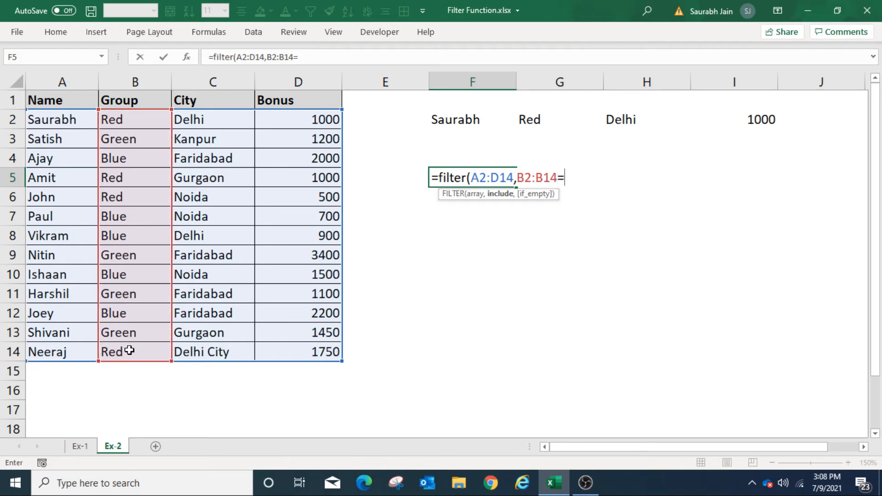
type("\"Red\")")
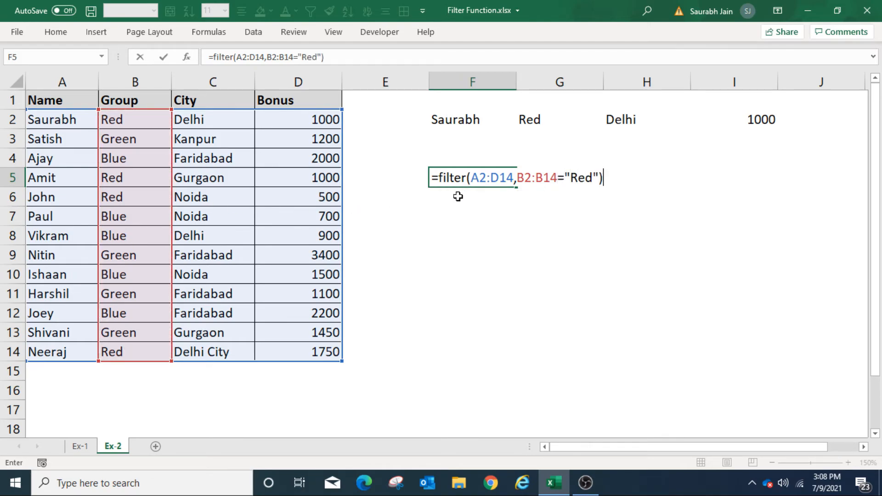
Extend the F5 formula's criteria to the OR condition (B2:B14="Red")+(C2:C14="Delhi") and enter it
left_click(517, 178)
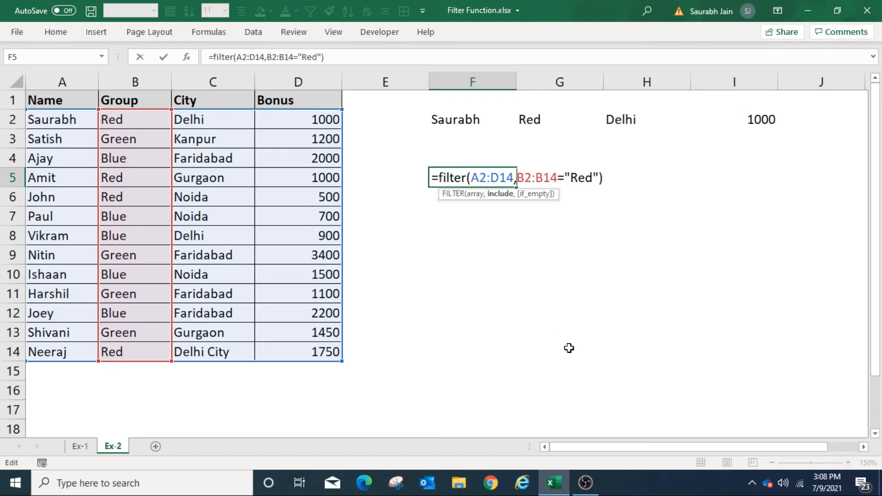
type("(")
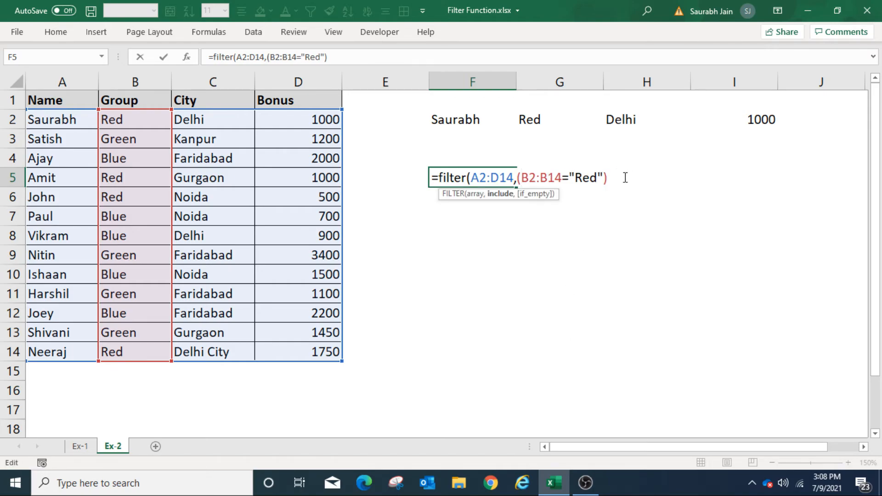
type("+()")
key("Left")
left_click_drag(208, 118, 225, 361)
type("=\"Delhi")
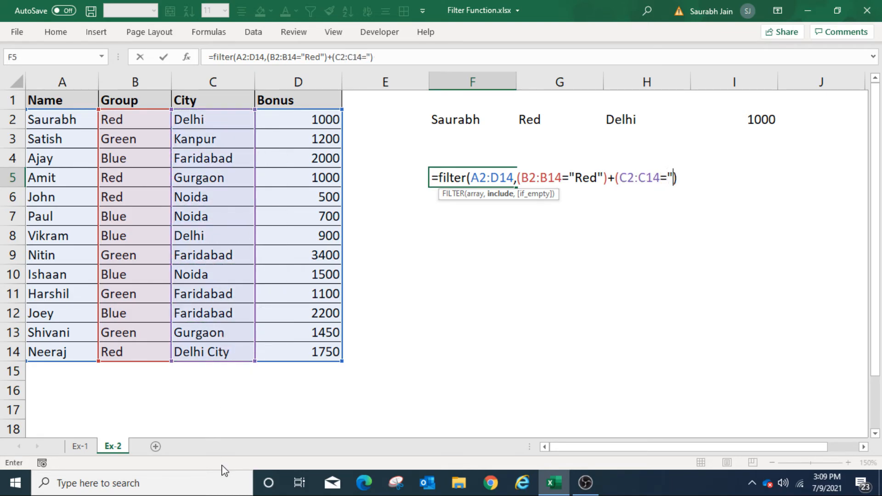
type("\"")
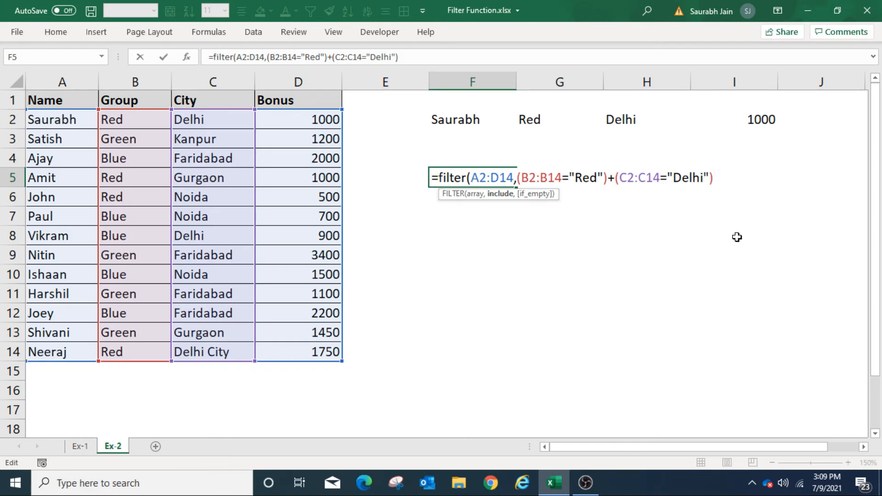
key("End")
type(")")
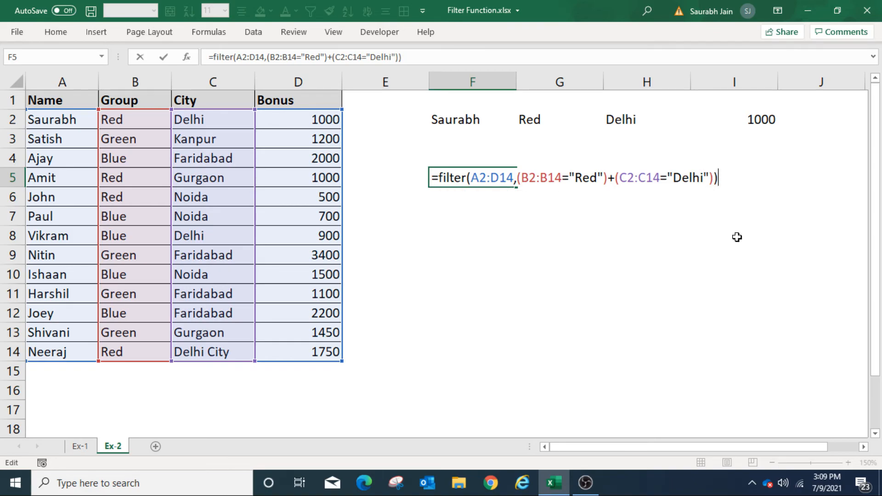
key("Return")
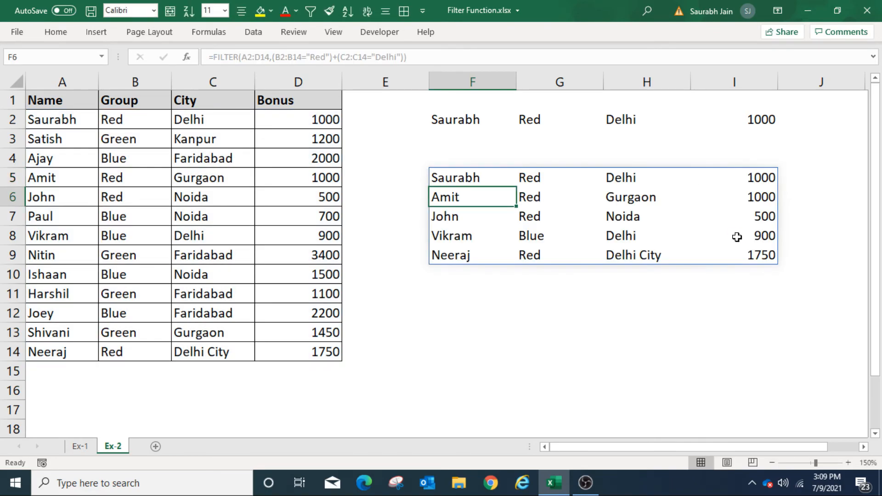